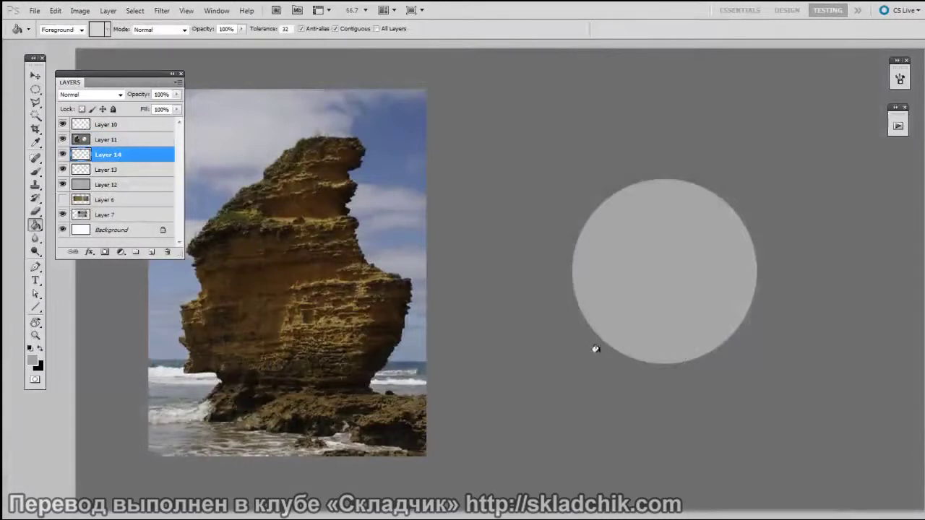
pyautogui.moveTo(602, 355); pyautogui.dragTo(586, 330)
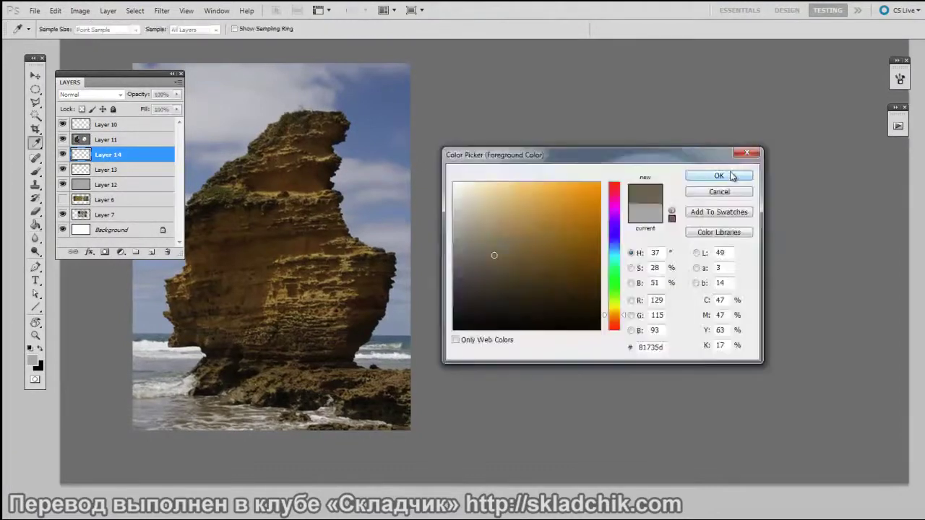
pyautogui.click(730, 176)
pyautogui.moveTo(508, 244)
pyautogui.mouseDown()
pyautogui.moveTo(699, 205)
pyautogui.moveTo(499, 276)
pyautogui.moveTo(775, 224)
pyautogui.moveTo(547, 316)
pyautogui.moveTo(769, 282)
pyautogui.moveTo(578, 345)
pyautogui.moveTo(749, 330)
pyautogui.mouseUp()
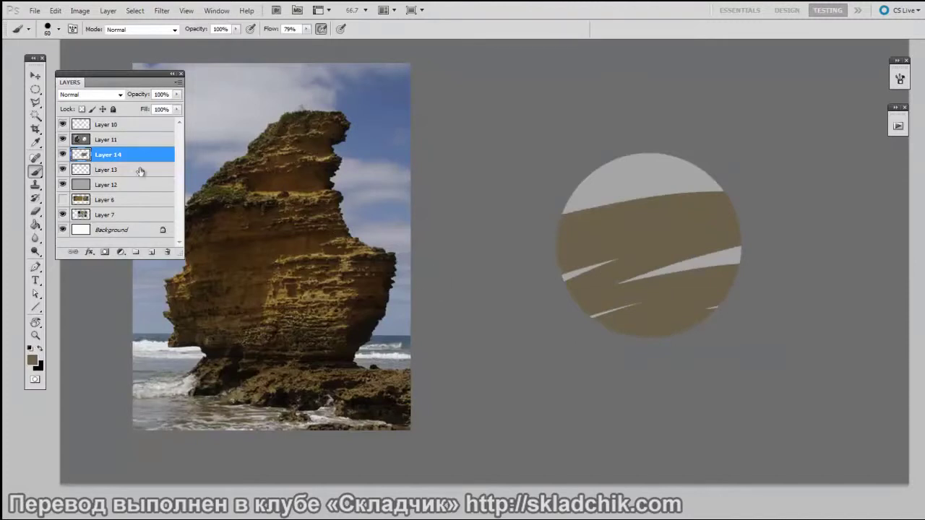
pyautogui.press('Delete')
pyautogui.moveTo(485, 277); pyautogui.dragTo(483, 280)
# Create a new layer for the sphere shading and choose a soft round brush
pyautogui.hotkey('ctrl', 'alt', 'shift', 'n')
pyautogui.rightClick(513, 258)
pyautogui.click(553, 325)
pyautogui.press('Return')
pyautogui.moveTo(545, 340); pyautogui.dragTo(558, 326)
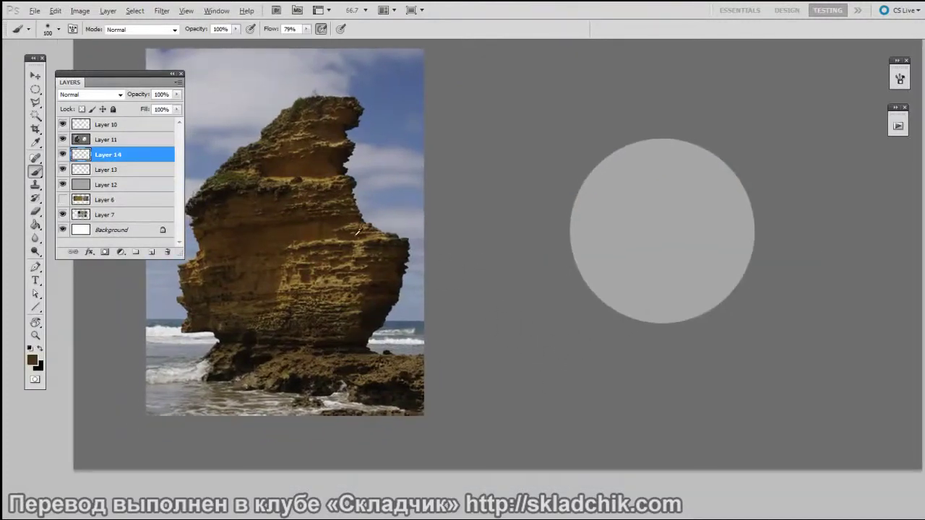
# Paint a soft dark brown shadow over the lower half of the sphere with the brush enlarged to 500 px
pyautogui.press(']')
pyautogui.press(']')
pyautogui.press(']')
pyautogui.press(']')
pyautogui.press(']')
pyautogui.press(']')
pyautogui.press(']')
pyautogui.press(']')
pyautogui.press(']')
pyautogui.press(']')
pyautogui.moveTo(539, 296)
pyautogui.mouseDown()
pyautogui.moveTo(748, 268)
pyautogui.moveTo(581, 333)
pyautogui.mouseUp()
pyautogui.press('[')
pyautogui.press('[')
pyautogui.press('[')
pyautogui.press(']')
pyautogui.moveTo(764, 245)
pyautogui.mouseDown()
pyautogui.moveTo(750, 235)
pyautogui.moveTo(656, 304)
pyautogui.moveTo(694, 283)
pyautogui.mouseUp()
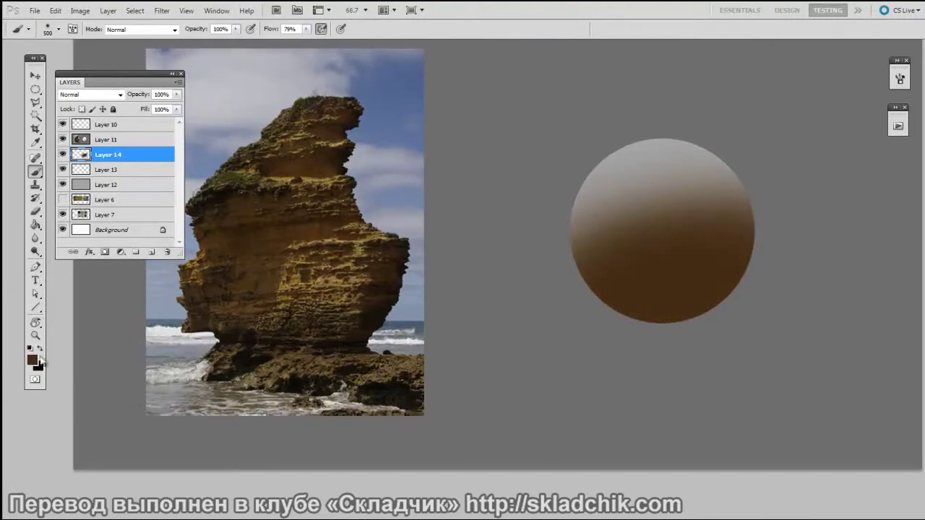
# Set the foreground colour to b4773e and paint the lit upper part of the sphere with a smaller soft brush
pyautogui.click(32, 365)
pyautogui.moveTo(559, 311)
pyautogui.mouseDown()
pyautogui.moveTo(562, 268)
pyautogui.moveTo(547, 226)
pyautogui.mouseUp()
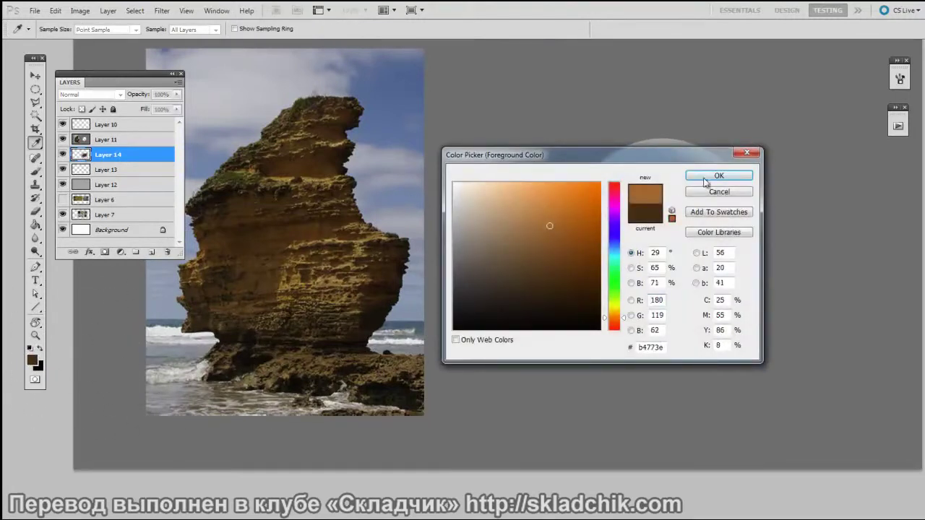
pyautogui.click(719, 176)
pyautogui.press('[')
pyautogui.press('[')
pyautogui.moveTo(698, 182)
pyautogui.mouseDown()
pyautogui.moveTo(673, 202)
pyautogui.moveTo(601, 250)
pyautogui.moveTo(587, 239)
pyautogui.moveTo(701, 174)
pyautogui.moveTo(601, 201)
pyautogui.moveTo(586, 223)
pyautogui.moveTo(642, 177)
pyautogui.moveTo(777, 161)
pyautogui.mouseUp()
# Blend the light and shadow areas of the sphere with large soft strokes in browns sampled from it
pyautogui.press(']')
pyautogui.keyDown('alt'); pyautogui.click(680, 275); pyautogui.keyUp('alt')
pyautogui.moveTo(704, 278); pyautogui.dragTo(751, 188)
pyautogui.moveTo(627, 313)
pyautogui.mouseDown()
pyautogui.moveTo(682, 301)
pyautogui.moveTo(633, 241)
pyautogui.moveTo(613, 291)
pyautogui.mouseUp()
pyautogui.keyDown('alt'); pyautogui.click(666, 161); pyautogui.keyUp('alt')
pyautogui.moveTo(769, 180); pyautogui.dragTo(733, 240)
pyautogui.keyDown('alt'); pyautogui.click(675, 225); pyautogui.keyUp('alt')
pyautogui.press(']')
pyautogui.moveTo(754, 189); pyautogui.dragTo(760, 171)
pyautogui.keyDown('alt'); pyautogui.click(674, 165); pyautogui.keyUp('alt')
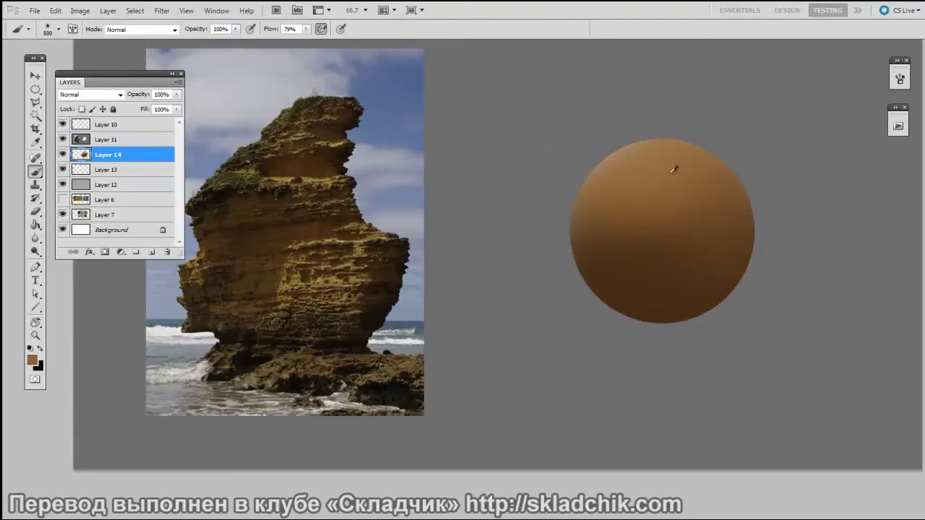
pyautogui.keyDown('alt'); pyautogui.click(683, 270); pyautogui.keyUp('alt')
pyautogui.press('[')
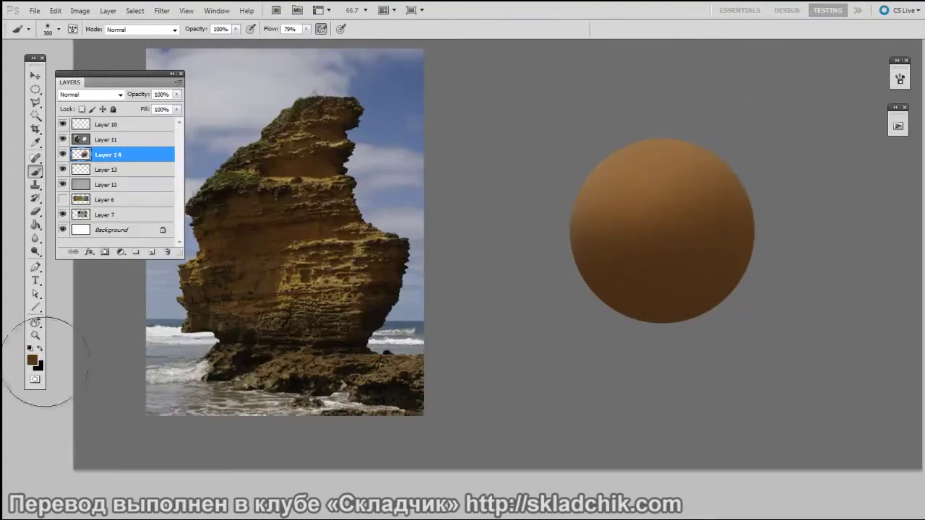
# Set the foreground colour to 4d2b0c and deepen the shadow across the sphere with soft strokes up to 300 px wide
pyautogui.click(32, 359)
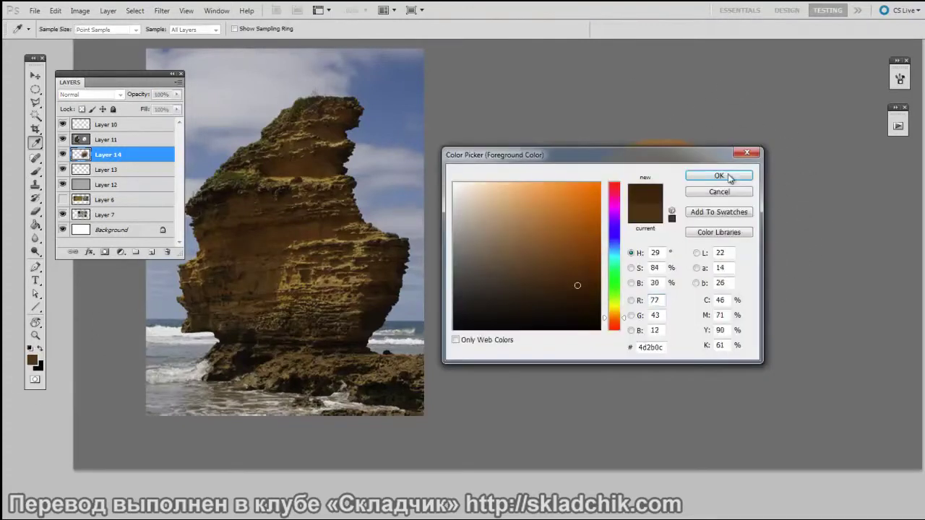
pyautogui.click(736, 178)
pyautogui.moveTo(601, 246); pyautogui.dragTo(731, 233)
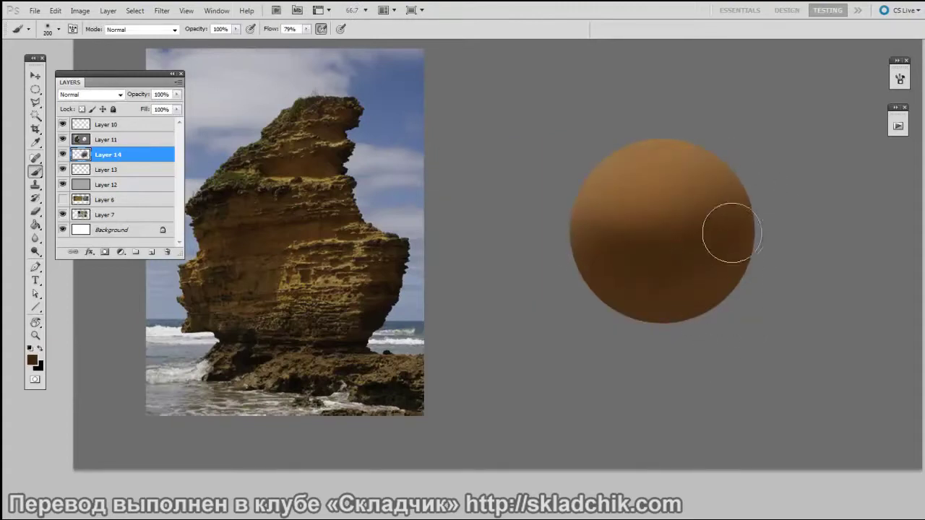
pyautogui.press(']')
pyautogui.press(']')
pyautogui.press(']')
pyautogui.press('[')
pyautogui.press('[')
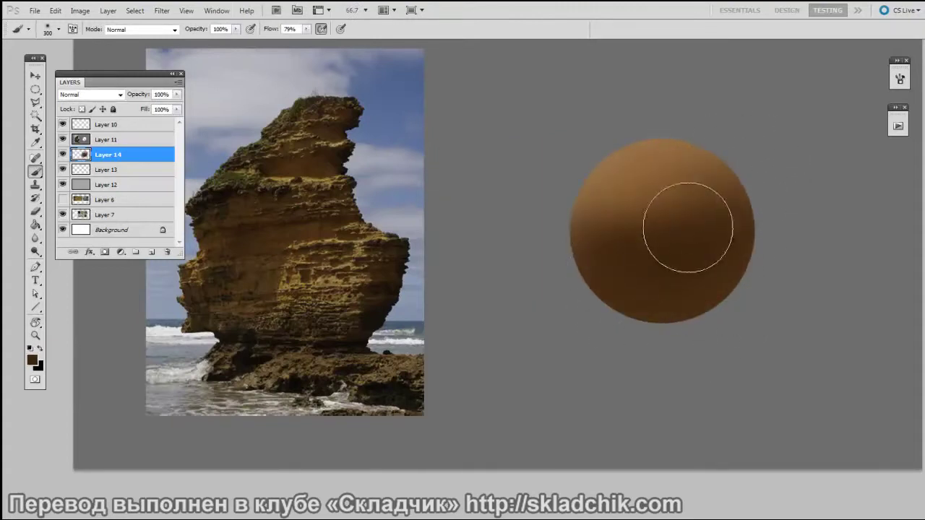
# On a new layer, paint reflected light along the sphere's lower edge and blend it with browns sampled from the sphere
pyautogui.hotkey('ctrl', 'shift', 'alt', 'n')
pyautogui.keyDown('alt'); pyautogui.click(642, 192); pyautogui.keyUp('alt')
pyautogui.press('[')
pyautogui.press('[')
pyautogui.press('[')
pyautogui.press('[')
pyautogui.press('[')
pyautogui.press(']')
pyautogui.press(']')
pyautogui.press(']')
pyautogui.keyDown('alt'); pyautogui.click(667, 248); pyautogui.keyUp('alt')
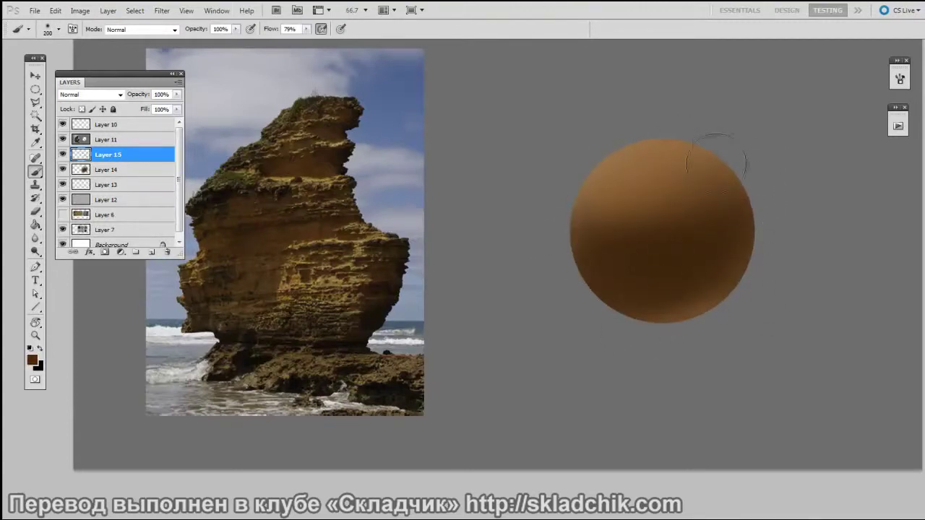
pyautogui.moveTo(578, 249)
pyautogui.mouseDown()
pyautogui.moveTo(536, 253)
pyautogui.moveTo(642, 241)
pyautogui.mouseUp()
# Add another new layer and choose the flat 40 px brush with 100% hardness
pyautogui.hotkey('ctrl', 'shift', 'alt', 'n')
pyautogui.rightClick(634, 233)
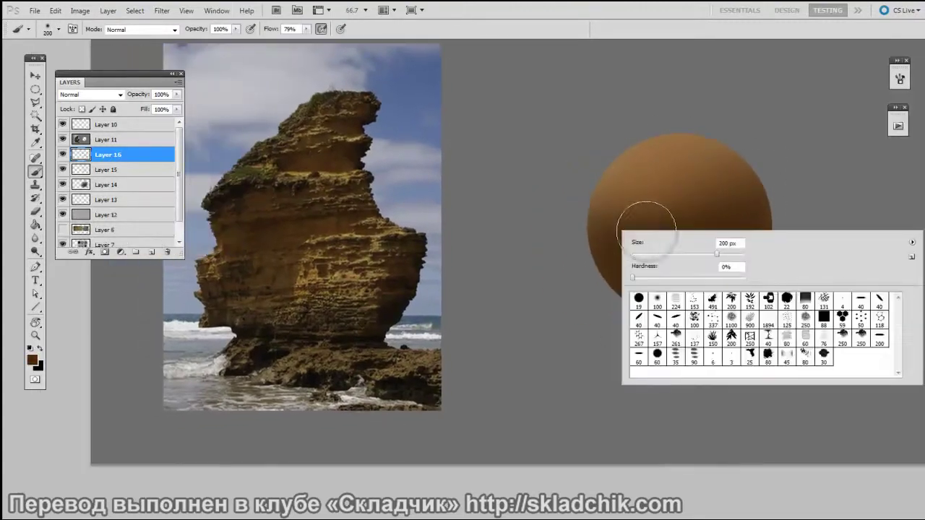
pyautogui.click(860, 304)
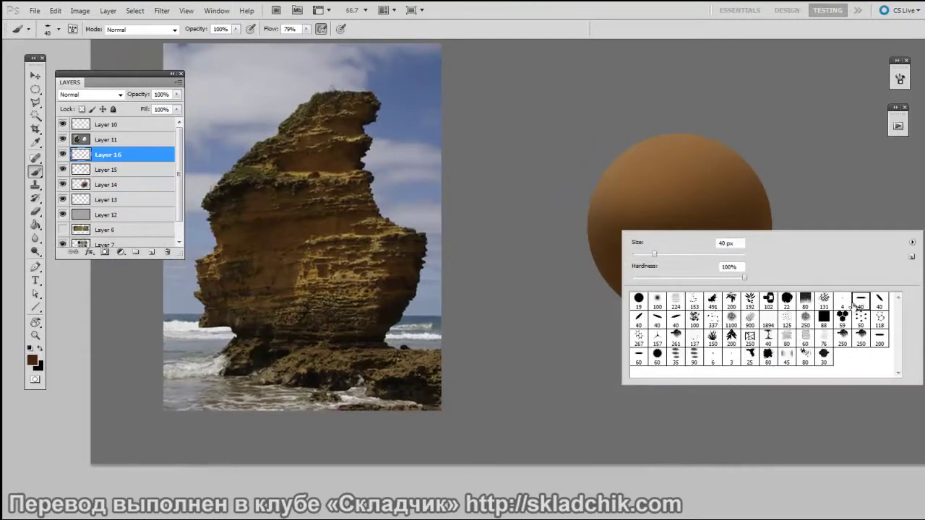
pyautogui.moveTo(569, 247); pyautogui.dragTo(565, 253)
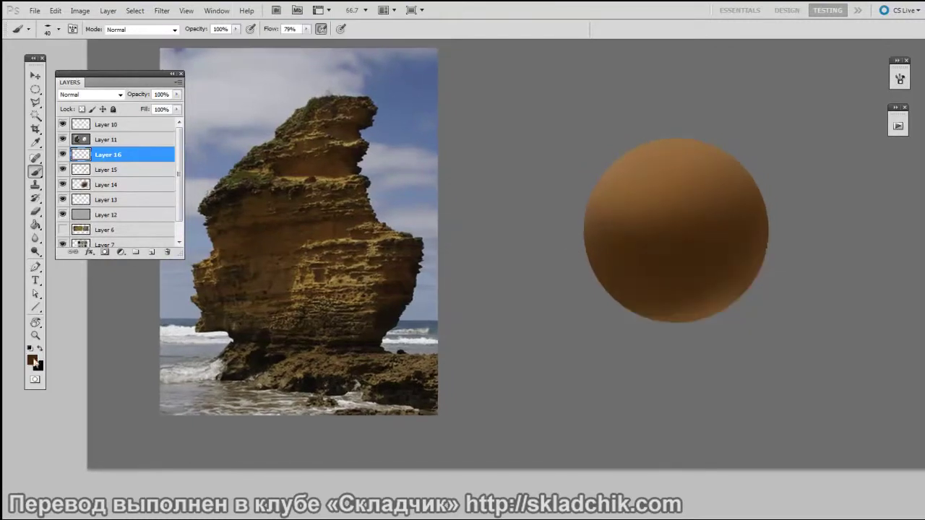
# Choose a darker brown as foreground colour and paint horizontal rock-layer strokes across the sphere with the enlarged flat brush
pyautogui.click(34, 359)
pyautogui.moveTo(680, 159); pyautogui.dragTo(493, 152)
pyautogui.click(717, 242)
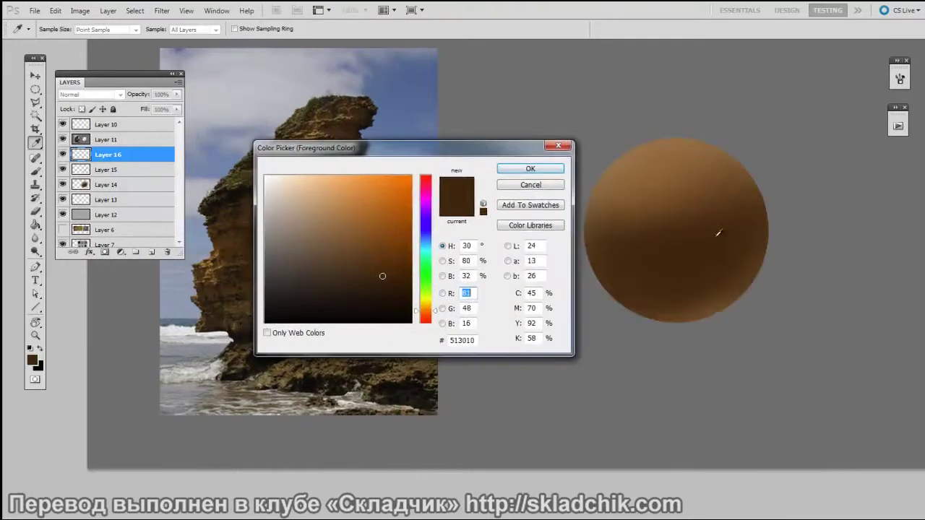
pyautogui.moveTo(390, 273); pyautogui.dragTo(383, 286)
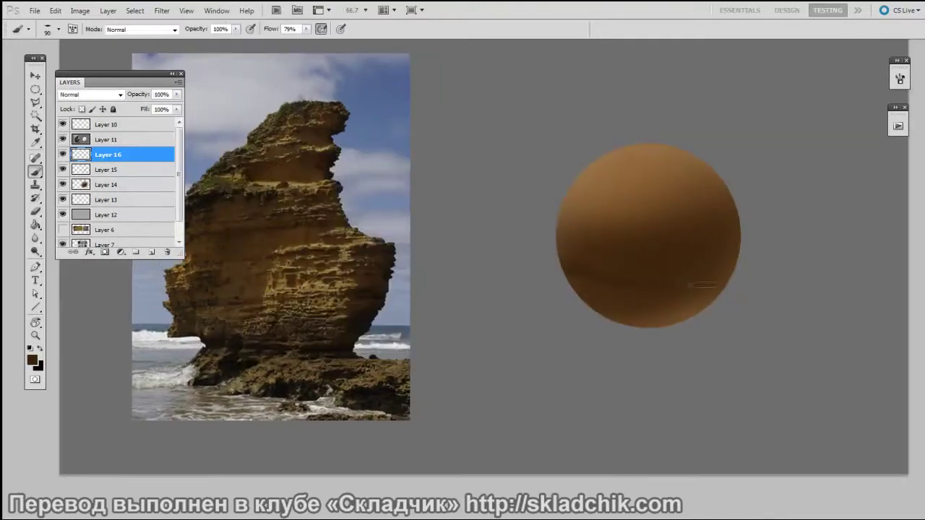
pyautogui.moveTo(574, 259)
pyautogui.mouseDown()
pyautogui.moveTo(632, 288)
pyautogui.moveTo(568, 262)
pyautogui.moveTo(746, 285)
pyautogui.mouseUp()
pyautogui.moveTo(582, 257); pyautogui.dragTo(763, 242)
pyautogui.moveTo(544, 262); pyautogui.dragTo(752, 235)
pyautogui.press(']')
pyautogui.moveTo(567, 231); pyautogui.dragTo(785, 229)
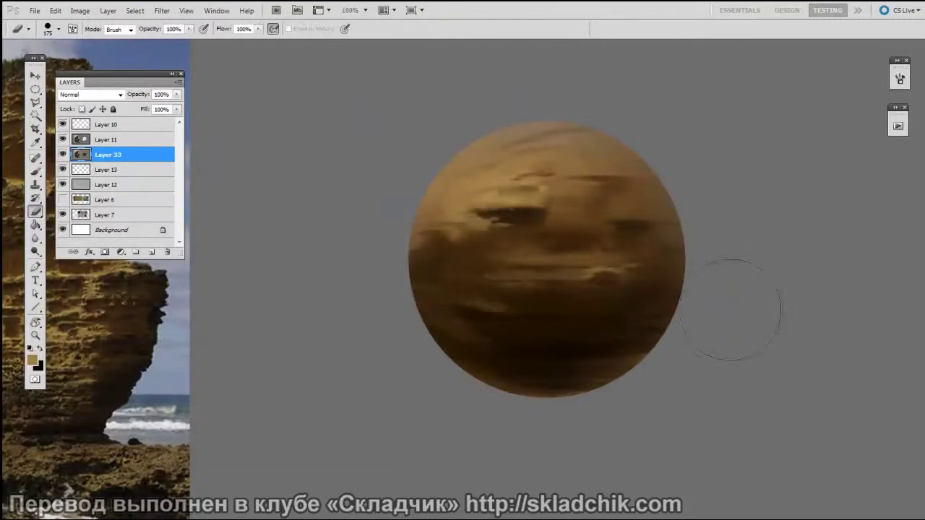
# Switch from the eraser to the flat 40 px brush and touch up the rock layers on the sphere
pyautogui.press('b')
pyautogui.rightClick(744, 302)
pyautogui.click(860, 408)
pyautogui.click(519, 428)
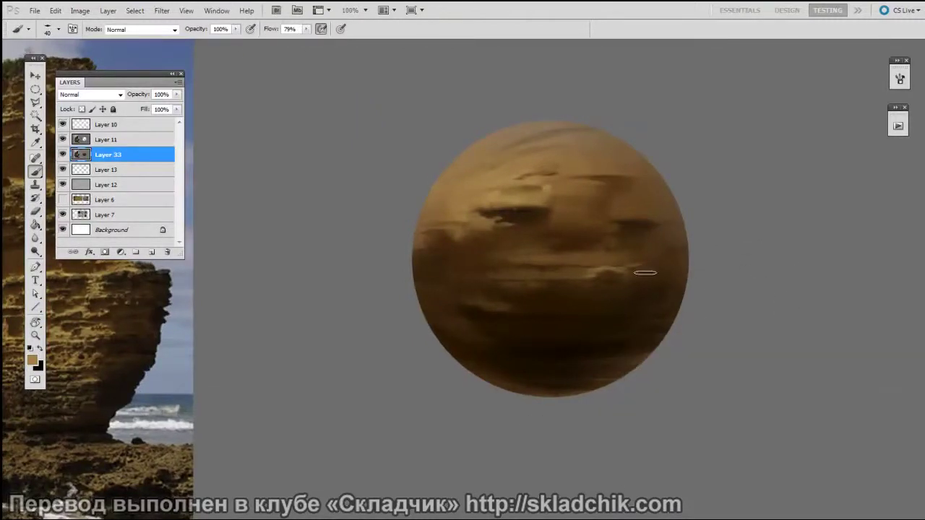
pyautogui.moveTo(649, 303); pyautogui.dragTo(653, 292)
pyautogui.moveTo(570, 191)
pyautogui.mouseDown()
pyautogui.moveTo(632, 178)
pyautogui.moveTo(729, 196)
pyautogui.mouseUp()
pyautogui.hotkey('ctrl', '-')
pyautogui.moveTo(668, 145)
pyautogui.mouseDown()
pyautogui.moveTo(689, 248)
pyautogui.moveTo(698, 203)
pyautogui.mouseUp()
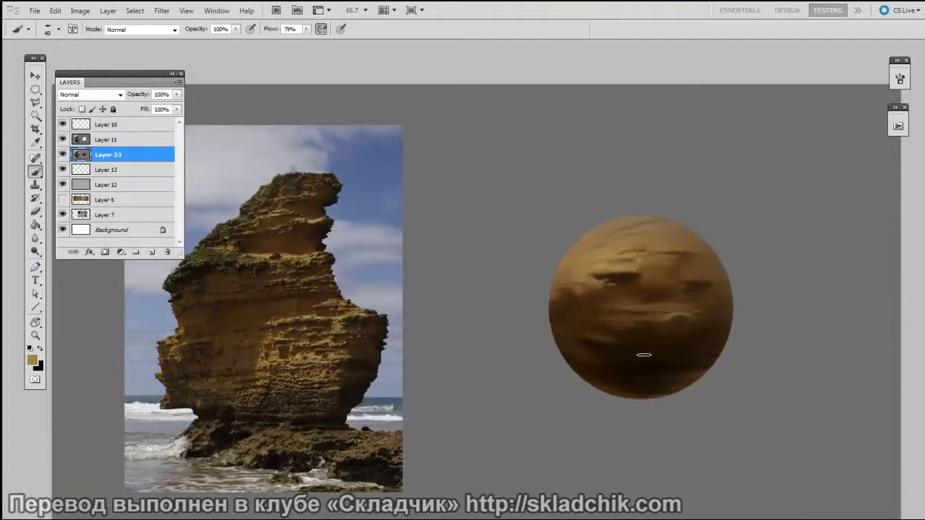
pyautogui.moveTo(660, 340); pyautogui.dragTo(649, 339)
pyautogui.hotkey('ctrl', '+')
pyautogui.moveTo(727, 272); pyautogui.dragTo(598, 298)
# Create a new layer above Layer 11 and paint a background-grey notch into the sphere's left edge
pyautogui.click(168, 145)
pyautogui.hotkey('ctrl', 'shift', 'alt', 'n')
pyautogui.keyDown('alt'); pyautogui.click(692, 248); pyautogui.keyUp('alt')
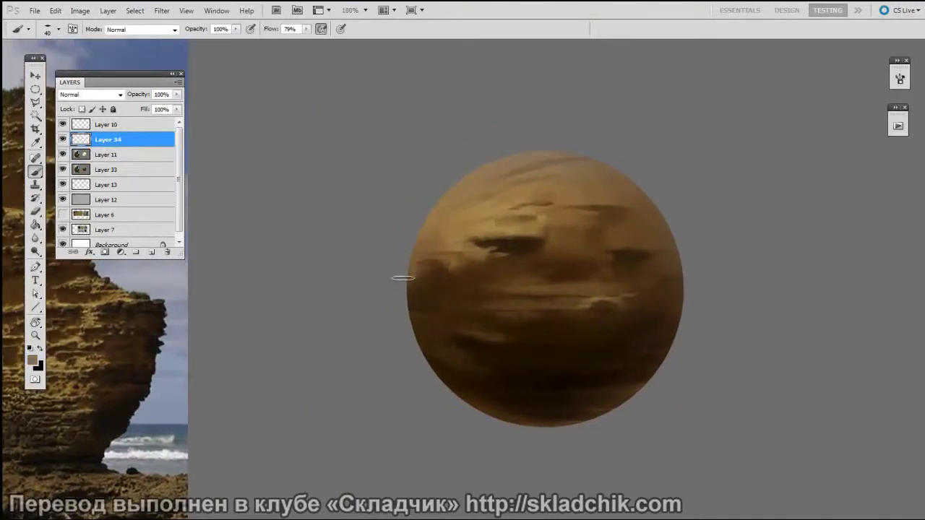
pyautogui.click(408, 293)
pyautogui.moveTo(467, 308); pyautogui.dragTo(497, 260)
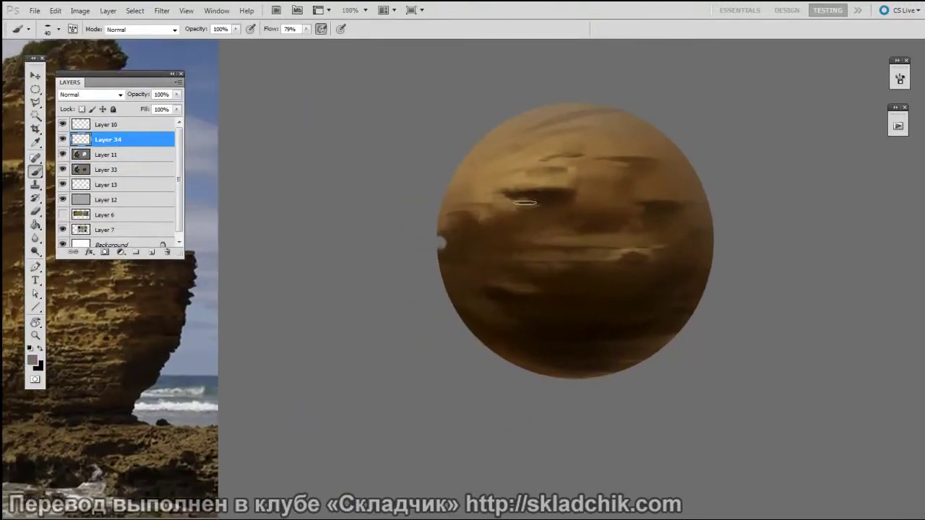
# Reduce the flat brush to 15 px and chip jagged background-grey notches into both sides of the sphere
pyautogui.moveTo(430, 263)
pyautogui.mouseDown()
pyautogui.moveTo(480, 283)
pyautogui.moveTo(486, 302)
pyautogui.mouseUp()
pyautogui.press('[')
pyautogui.press('[')
pyautogui.press('[')
pyautogui.press('[')
pyautogui.press('[')
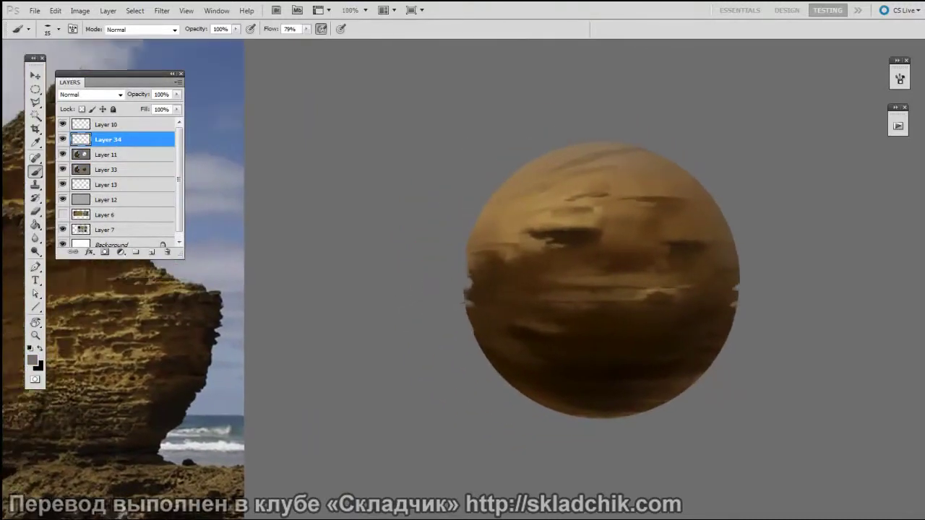
pyautogui.moveTo(725, 356); pyautogui.dragTo(728, 321)
pyautogui.moveTo(733, 311); pyautogui.dragTo(788, 253)
pyautogui.moveTo(744, 223); pyautogui.dragTo(768, 267)
pyautogui.press(']')
pyautogui.press(']')
pyautogui.press(']')
pyautogui.press(']')
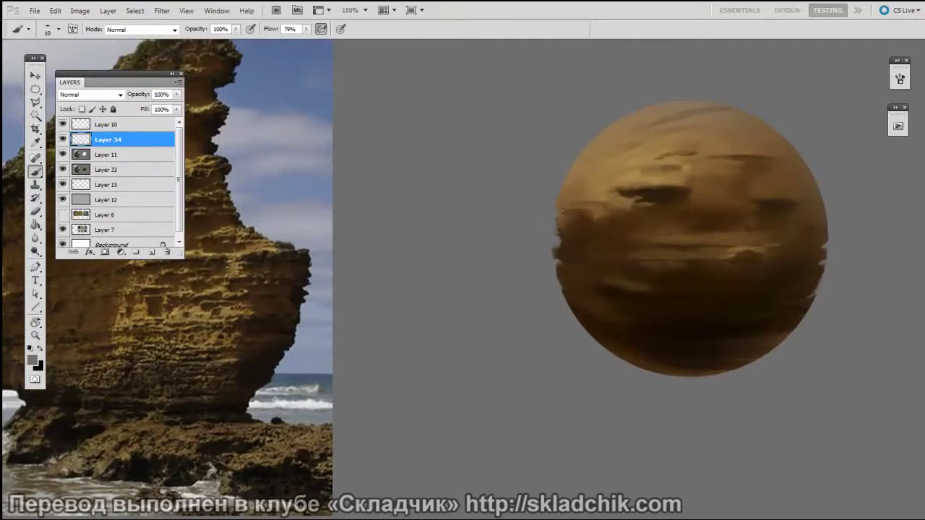
# Shape rocky protrusions along the sphere's right edge, alternating sampled rock browns and background grey
pyautogui.press('[')
pyautogui.moveTo(841, 199)
pyautogui.mouseDown()
pyautogui.moveTo(832, 236)
pyautogui.moveTo(818, 225)
pyautogui.moveTo(835, 207)
pyautogui.moveTo(791, 204)
pyautogui.moveTo(827, 215)
pyautogui.mouseUp()
pyautogui.press(']')
pyautogui.press(']')
pyautogui.press(']')
pyautogui.press(']')
pyautogui.press(']')
pyautogui.keyDown('alt'); pyautogui.click(780, 200); pyautogui.keyUp('alt')
pyautogui.keyDown('alt'); pyautogui.click(845, 218); pyautogui.keyUp('alt')
pyautogui.press('[')
pyautogui.press('[')
pyautogui.press('[')
pyautogui.moveTo(781, 196); pyautogui.dragTo(792, 218)
# Refine the rock ledges at the sphere's left and right edges with colours sampled from the rock and background
pyautogui.moveTo(608, 234)
pyautogui.mouseDown()
pyautogui.moveTo(641, 212)
pyautogui.moveTo(630, 212)
pyautogui.moveTo(672, 201)
pyautogui.moveTo(626, 210)
pyautogui.mouseUp()
pyautogui.keyDown('alt'); pyautogui.click(618, 219); pyautogui.keyUp('alt')
pyautogui.press('[')
pyautogui.press('[')
pyautogui.keyDown('alt'); pyautogui.click(701, 192); pyautogui.keyUp('alt')
pyautogui.keyDown('alt'); pyautogui.click(666, 212); pyautogui.keyUp('alt')
pyautogui.keyDown('alt'); pyautogui.click(671, 203); pyautogui.keyUp('alt')
pyautogui.moveTo(809, 259); pyautogui.dragTo(794, 245)
pyautogui.keyDown('alt'); pyautogui.click(584, 130); pyautogui.keyUp('alt')
pyautogui.press(']')
pyautogui.moveTo(752, 318); pyautogui.dragTo(660, 297)
# Break up the sphere's upper right edge with a flat 10 px brush, using sampled rock and background colours
pyautogui.press('[')
pyautogui.press('[')
pyautogui.press('[')
pyautogui.press('[')
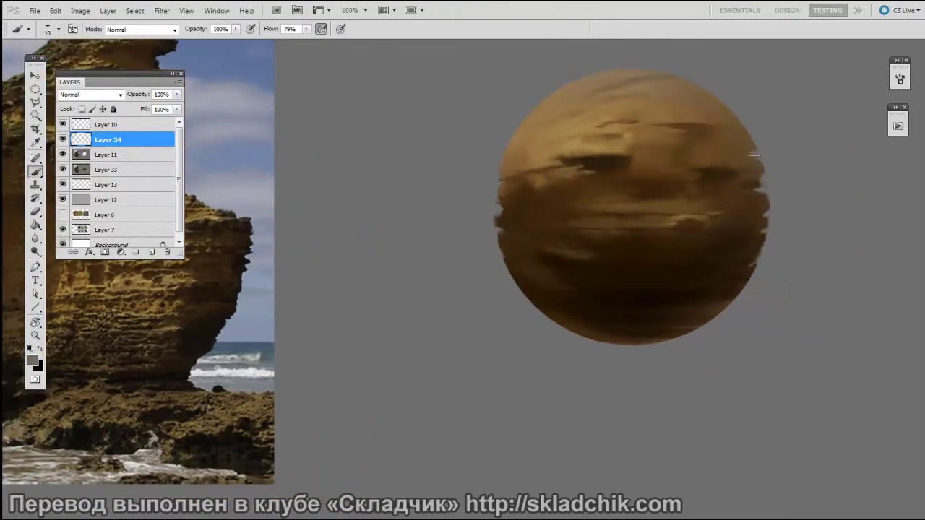
pyautogui.press(']')
pyautogui.keyDown('alt'); pyautogui.click(720, 169); pyautogui.keyUp('alt')
pyautogui.keyDown('alt'); pyautogui.click(754, 149); pyautogui.keyUp('alt')
pyautogui.moveTo(729, 181); pyautogui.dragTo(806, 178)
# Sample a dark brown from the rock and paint fine crack lines on the sphere with a 9 px brush
pyautogui.keyDown('alt'); pyautogui.click(680, 155); pyautogui.keyUp('alt')
pyautogui.press('[')
pyautogui.press('[')
pyautogui.press('[')
pyautogui.press('[')
pyautogui.press('[')
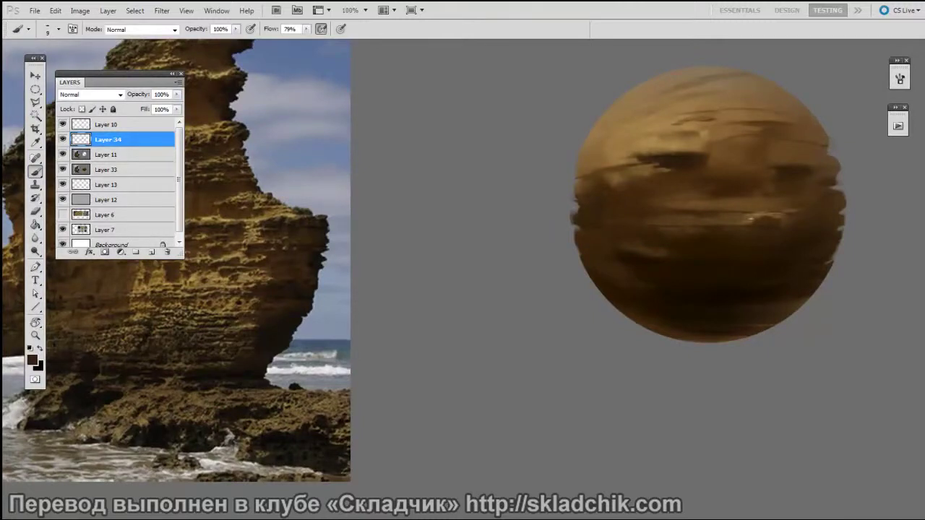
pyautogui.moveTo(766, 196); pyautogui.dragTo(757, 213)
# Sample the background grey and trim the sphere's upper right edge with a 15 px brush
pyautogui.keyDown('alt'); pyautogui.click(816, 103); pyautogui.keyUp('alt')
pyautogui.press(']')
pyautogui.press(']')
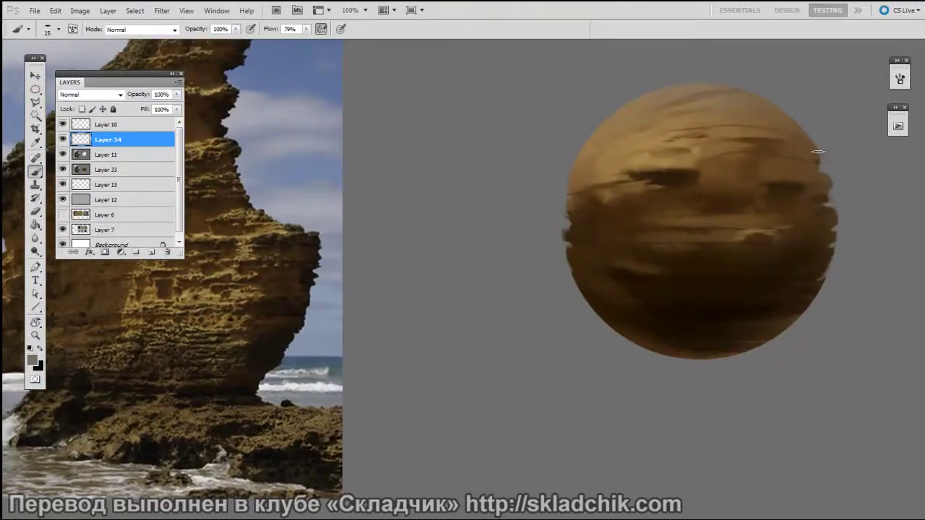
# Sample the dark shadow colour and paint thin cracks along the sphere's upper left edge with a smaller brush
pyautogui.keyDown('alt'); pyautogui.click(661, 170); pyautogui.keyUp('alt')
pyautogui.press('[')
pyautogui.press('[')
pyautogui.press('[')
pyautogui.press('[')
pyautogui.press('[')
pyautogui.moveTo(582, 144); pyautogui.dragTo(621, 119)
# Sample the background grey and roughen the outline at the top of the sphere
pyautogui.keyDown('alt'); pyautogui.click(611, 109); pyautogui.keyUp('alt')
pyautogui.press(']')
pyautogui.press(']')
pyautogui.press(']')
pyautogui.moveTo(830, 354); pyautogui.dragTo(781, 322)
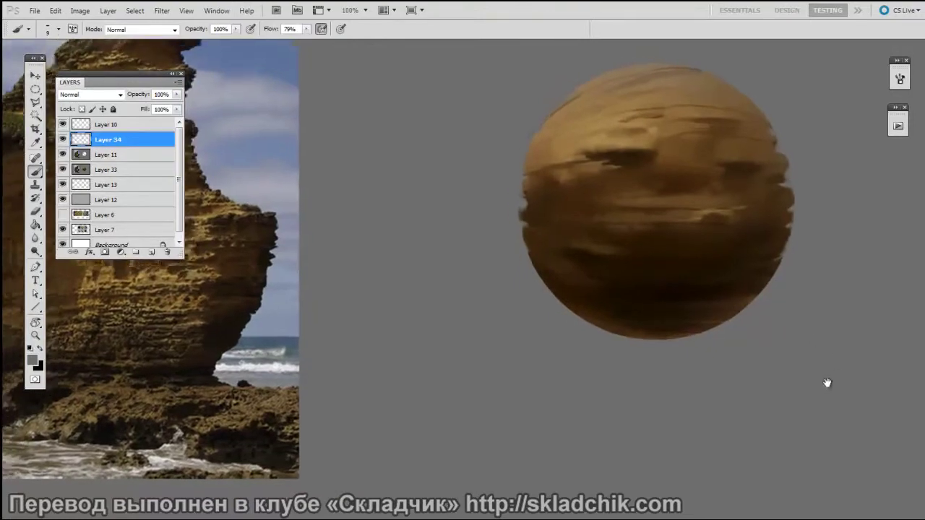
pyautogui.hotkey('ctrl', '-')
pyautogui.moveTo(823, 383); pyautogui.dragTo(842, 400)
pyautogui.moveTo(806, 448); pyautogui.dragTo(830, 325)
pyautogui.moveTo(815, 406); pyautogui.dragTo(806, 416)
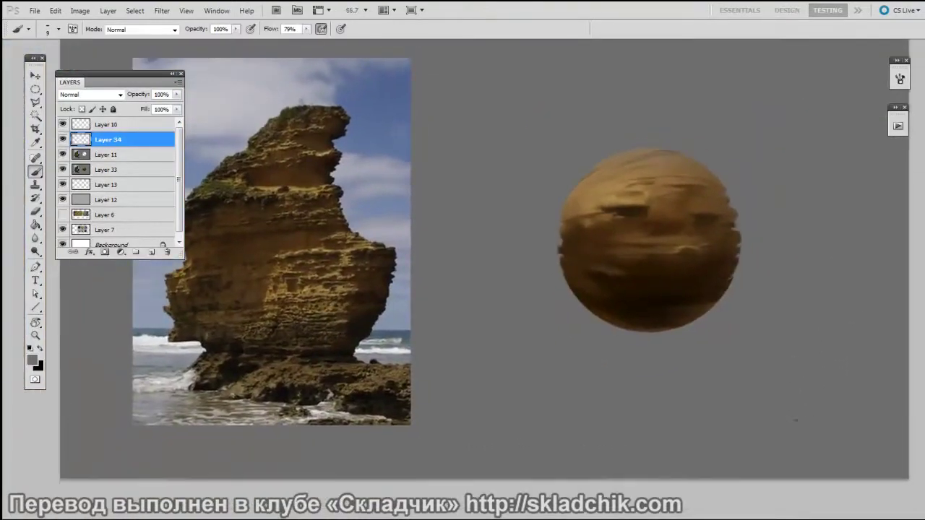